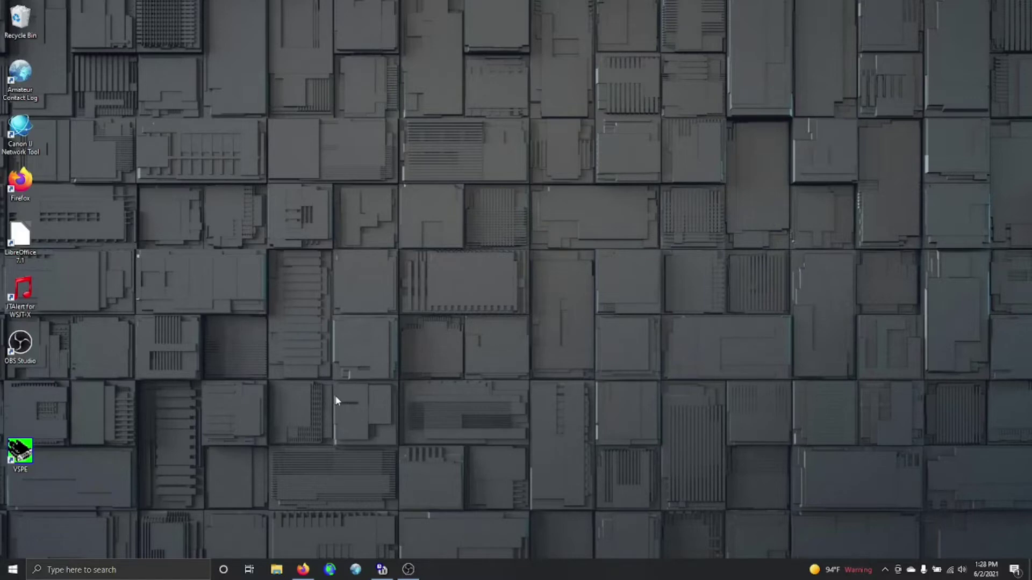
- Switch to Firefox and examine the supported radios, installation notes and download terms on Icom's IC-7200/IC-7600 USB driver page
{"action": "left_click", "coordinate": [303, 570]}
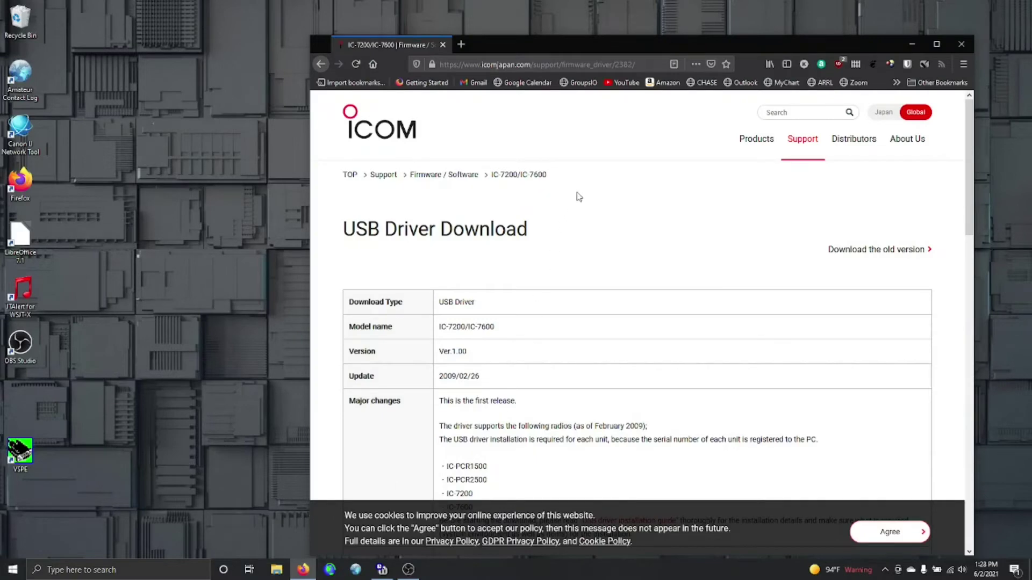
{"action": "left_click_drag", "start_coordinate": [626, 42], "coordinate": [519, 20]}
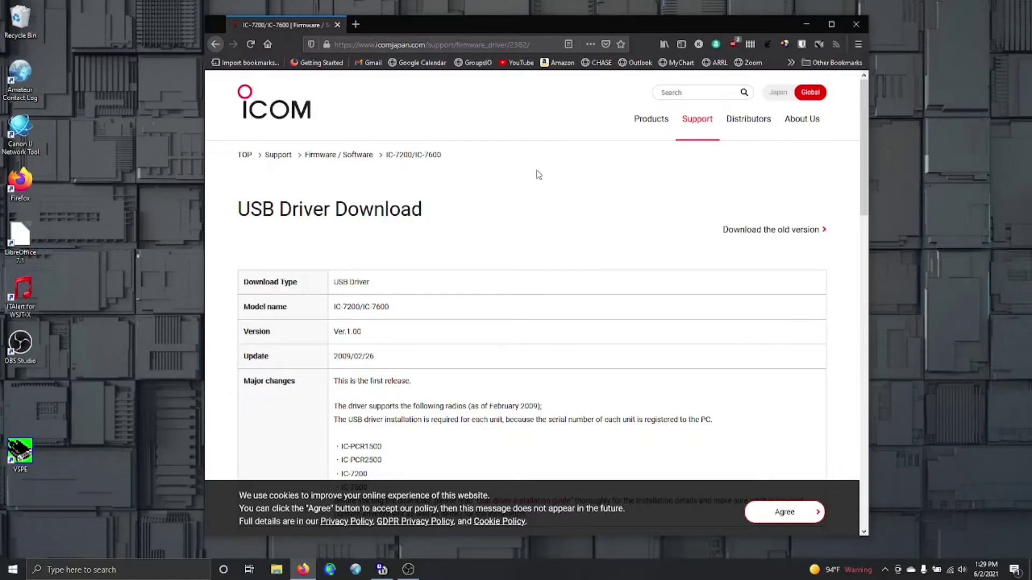
{"action": "scroll", "coordinate": [540, 175], "scroll_direction": "down", "scroll_amount": 1}
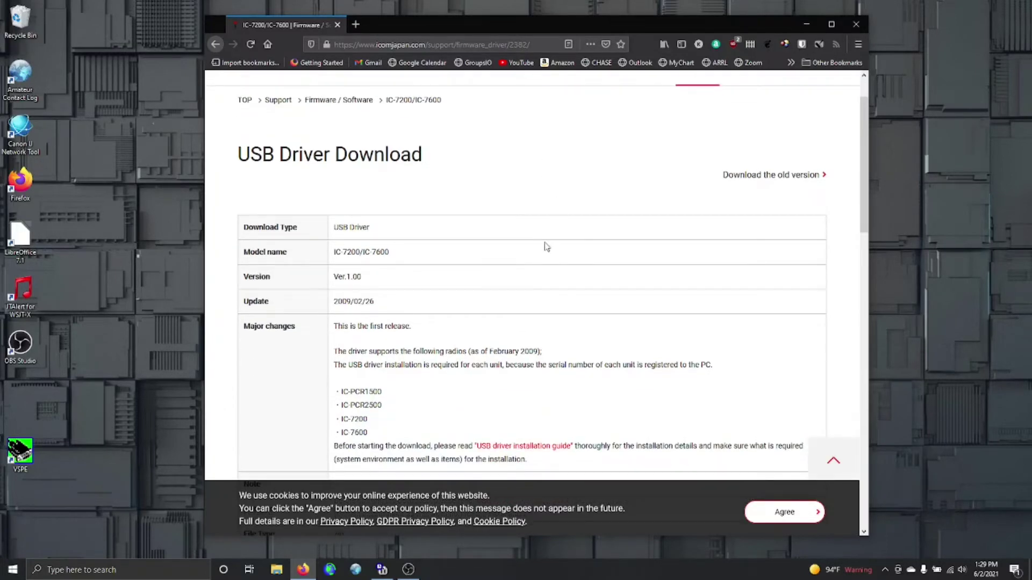
{"action": "scroll", "coordinate": [549, 246], "scroll_direction": "down", "scroll_amount": 5}
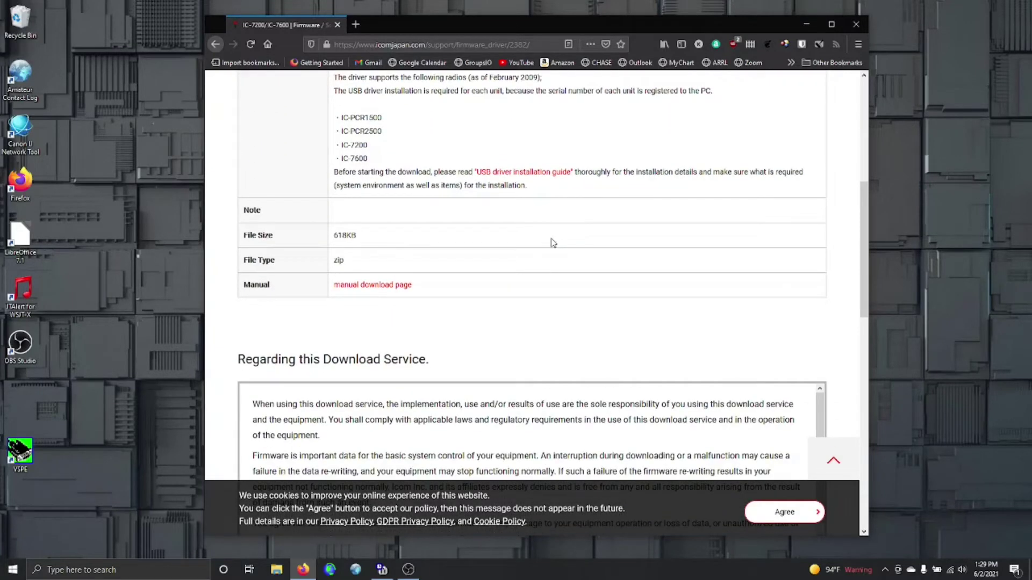
{"action": "scroll", "coordinate": [552, 243], "scroll_direction": "up", "scroll_amount": 2}
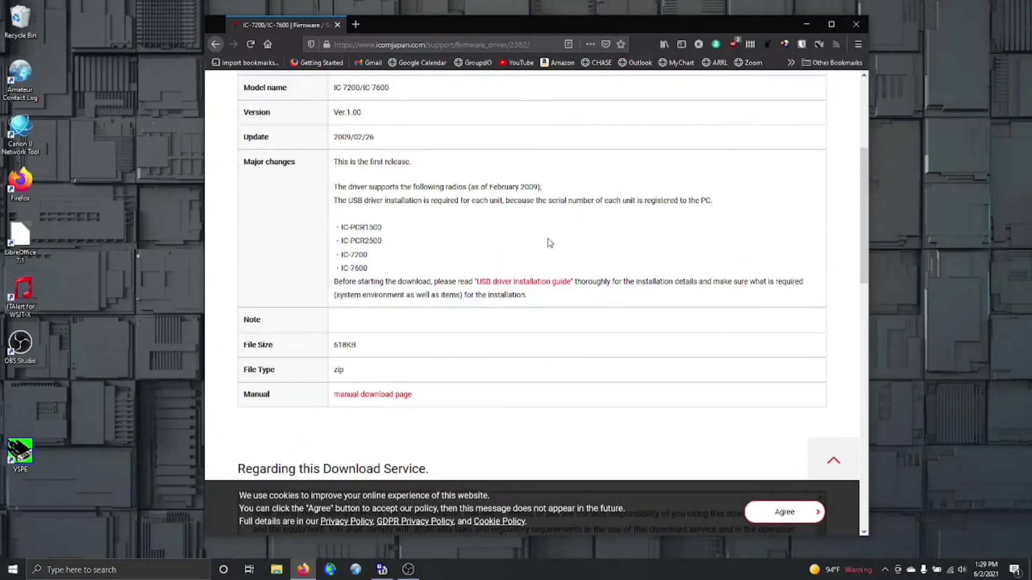
{"action": "scroll", "coordinate": [551, 243], "scroll_direction": "up", "scroll_amount": 2}
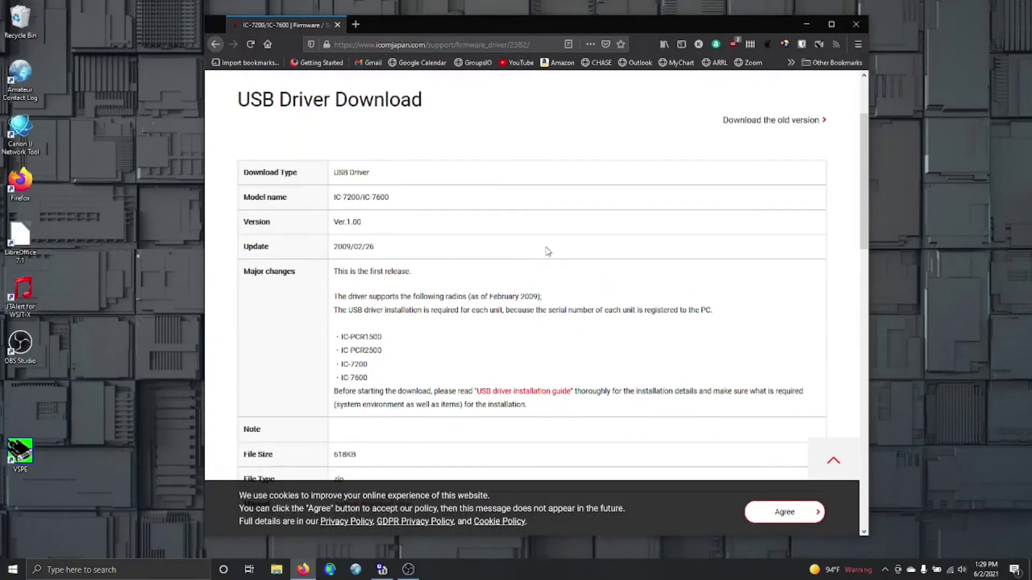
{"action": "scroll", "coordinate": [548, 251], "scroll_direction": "down", "scroll_amount": 2}
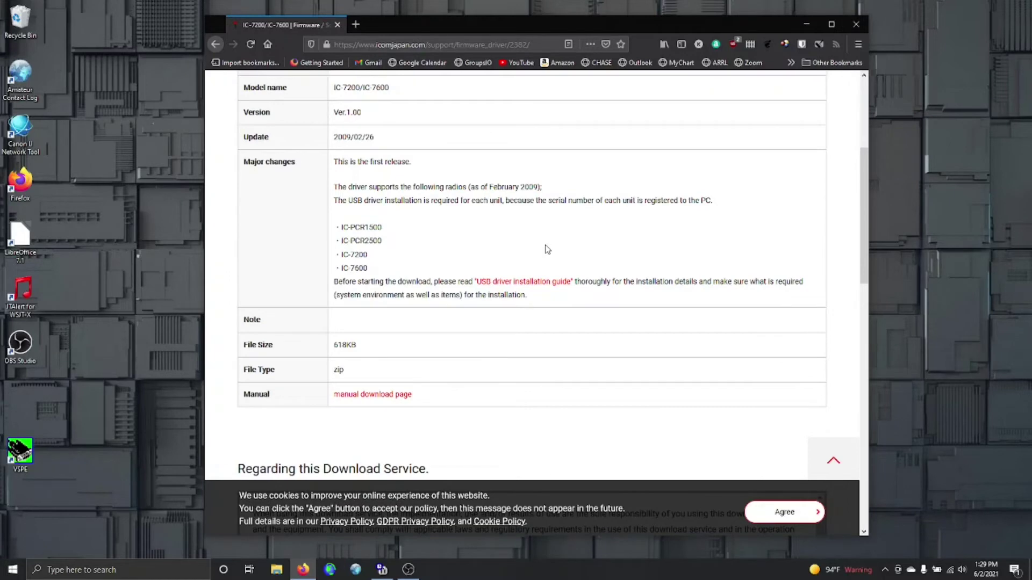
{"action": "scroll", "coordinate": [548, 249], "scroll_direction": "down", "scroll_amount": 6}
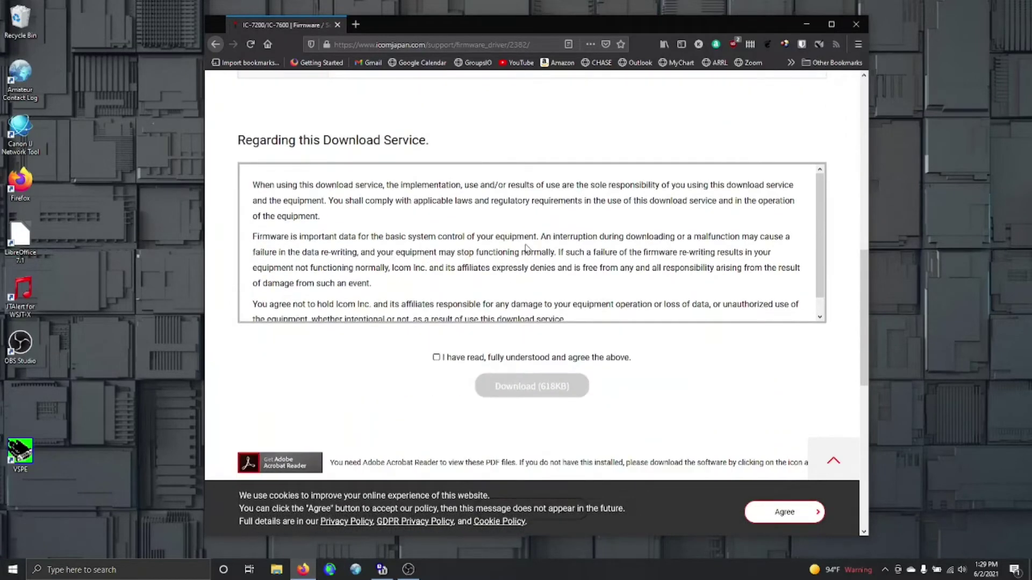
- Agree to the terms of the USB driver download service, then minimize the browser window
{"action": "left_click", "coordinate": [435, 358]}
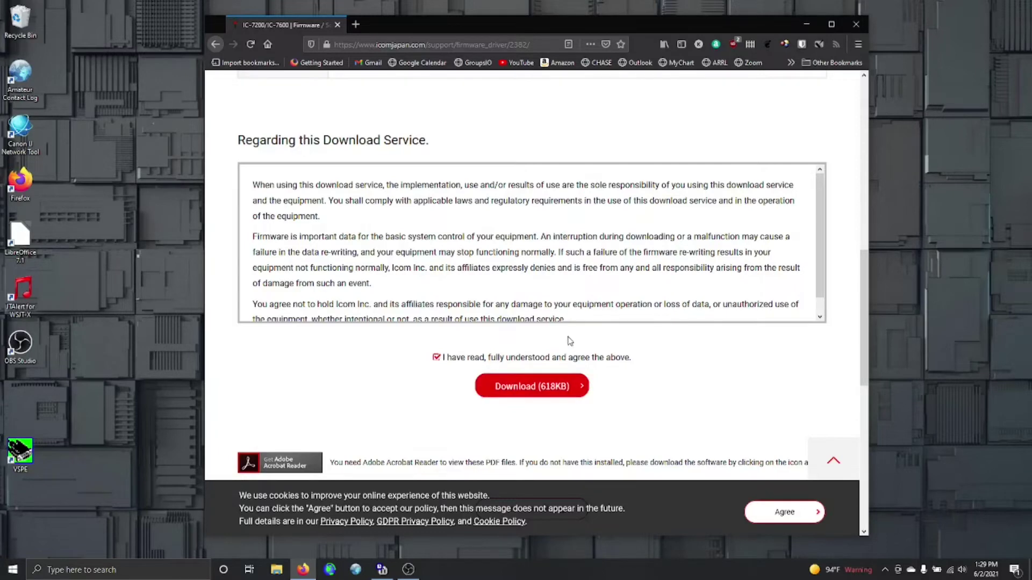
{"action": "scroll", "coordinate": [643, 321], "scroll_direction": "down", "scroll_amount": 1}
{"action": "scroll", "coordinate": [651, 306], "scroll_direction": "down", "scroll_amount": 1}
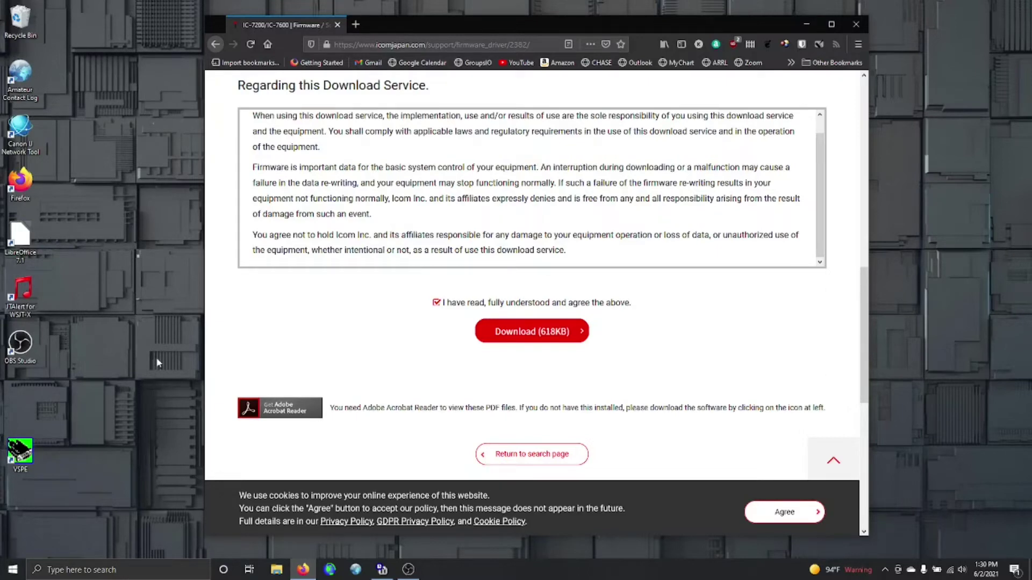
{"action": "left_click", "coordinate": [807, 27]}
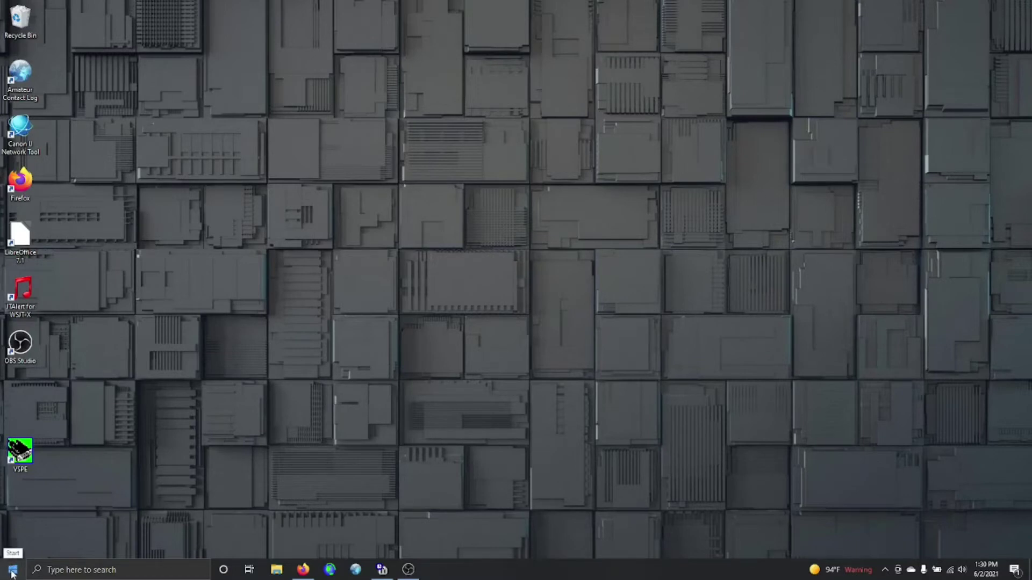
- Open Device Manager, enlarge and reposition its window, and expand the Ports (COM & LPT) category
{"action": "right_click", "coordinate": [14, 570]}
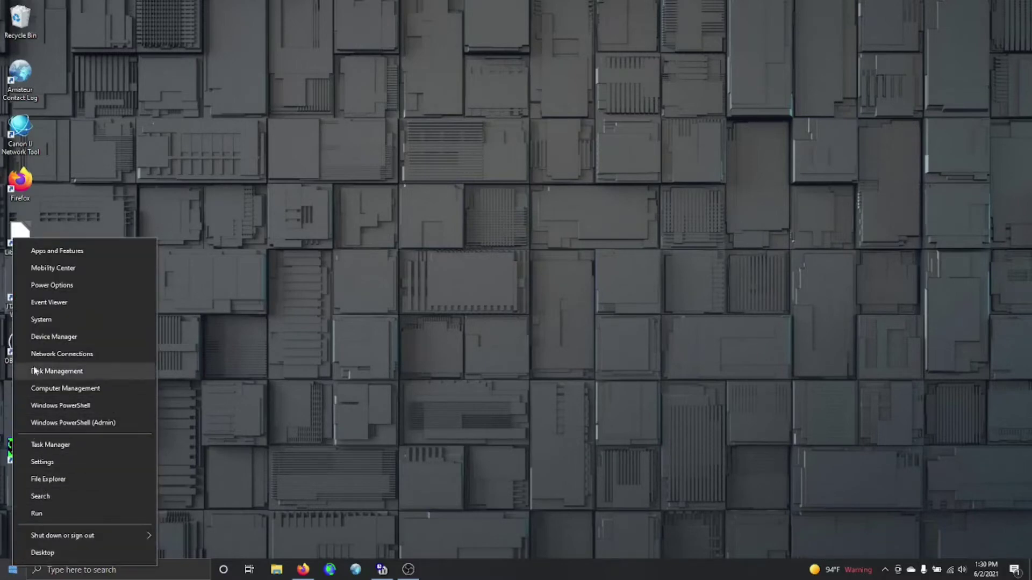
{"action": "left_click", "coordinate": [61, 337]}
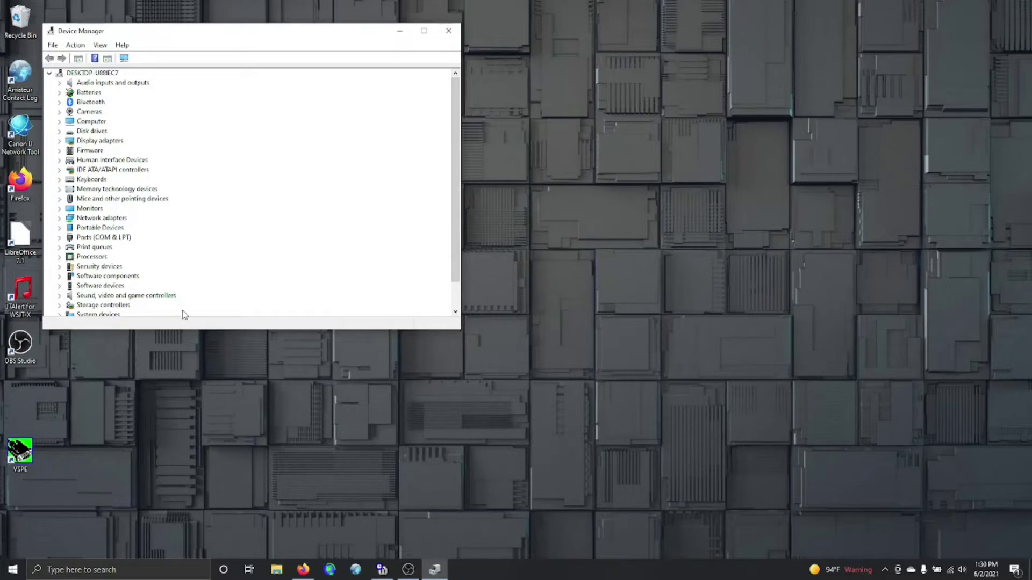
{"action": "left_click_drag", "start_coordinate": [193, 329], "coordinate": [215, 395]}
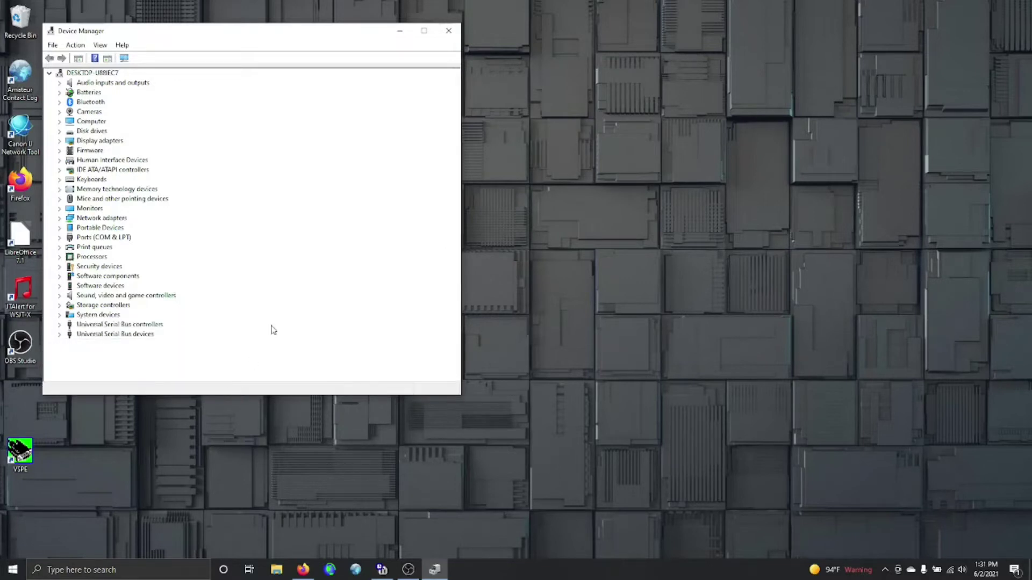
{"action": "left_click_drag", "start_coordinate": [251, 31], "coordinate": [555, 58]}
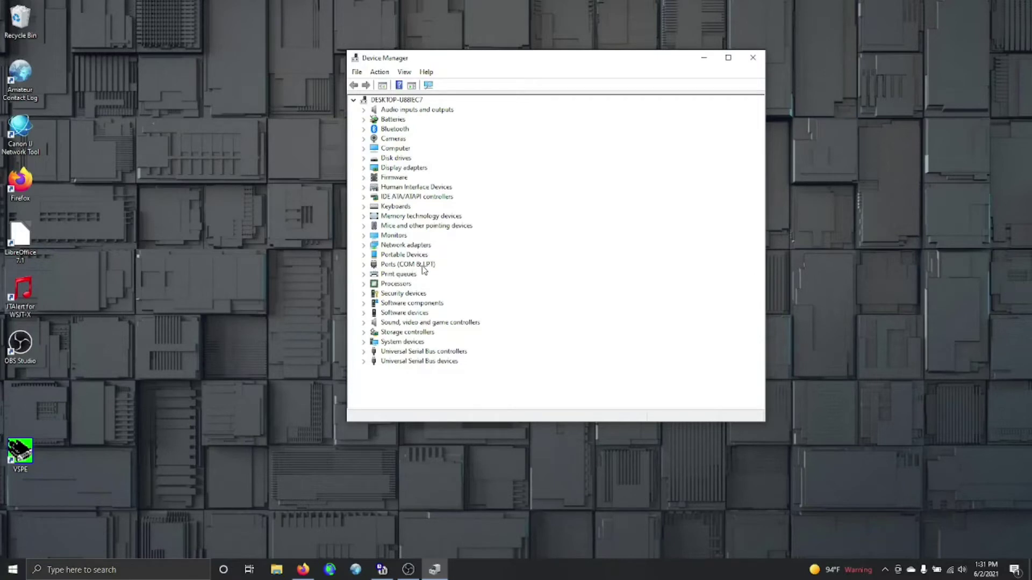
{"action": "left_click", "coordinate": [364, 264]}
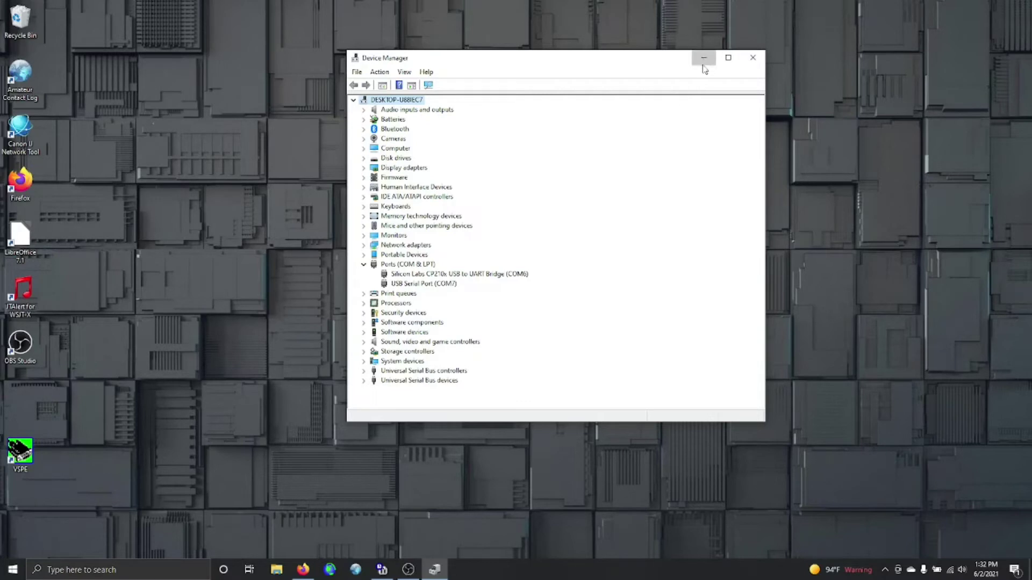
- Set the USB Serial Port (COM7) speed to 19200 bits per second, apply it, and minimize Device Manager
{"action": "right_click", "coordinate": [441, 289]}
{"action": "left_click", "coordinate": [488, 348]}
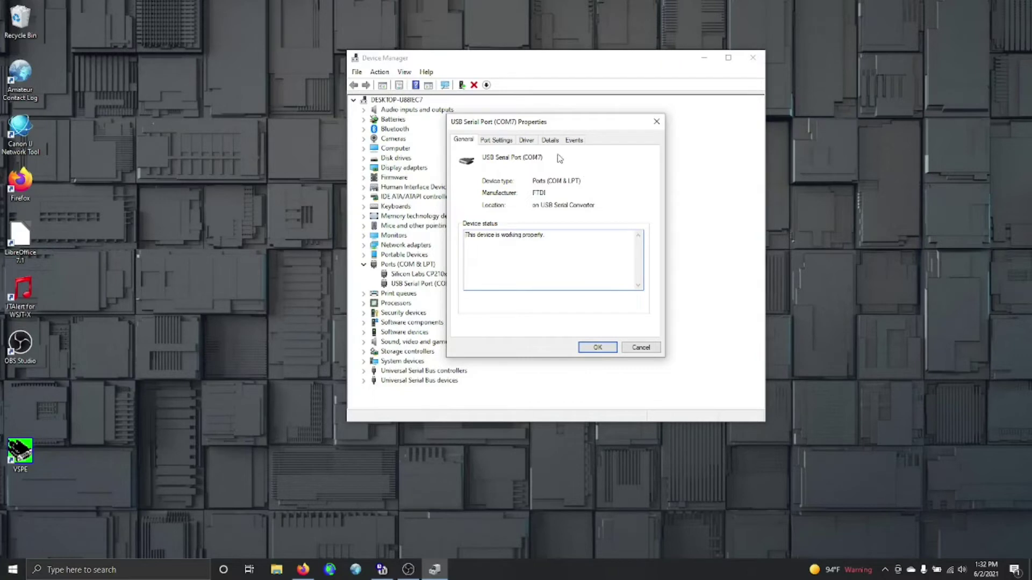
{"action": "left_click", "coordinate": [548, 141]}
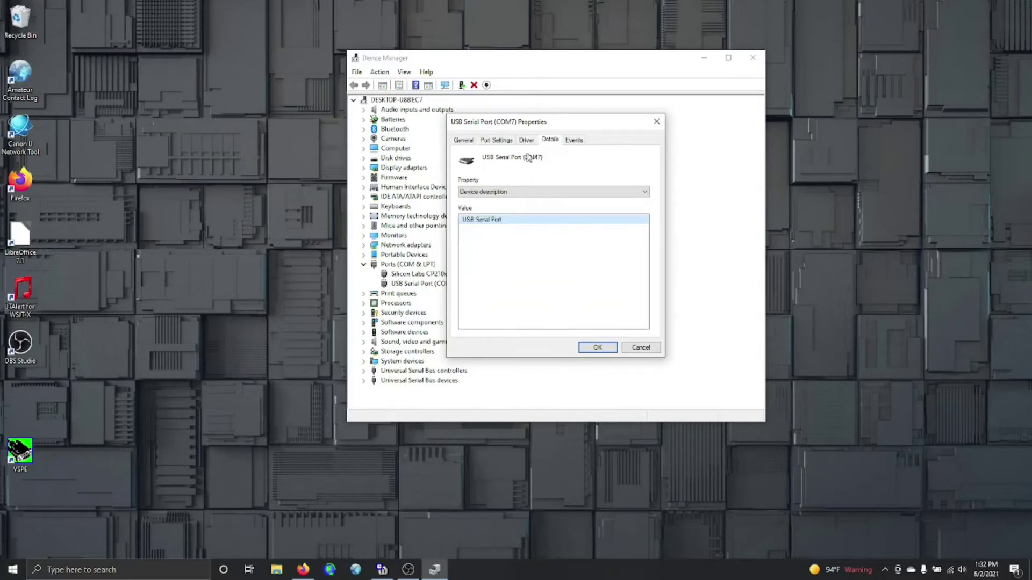
{"action": "left_click", "coordinate": [496, 141]}
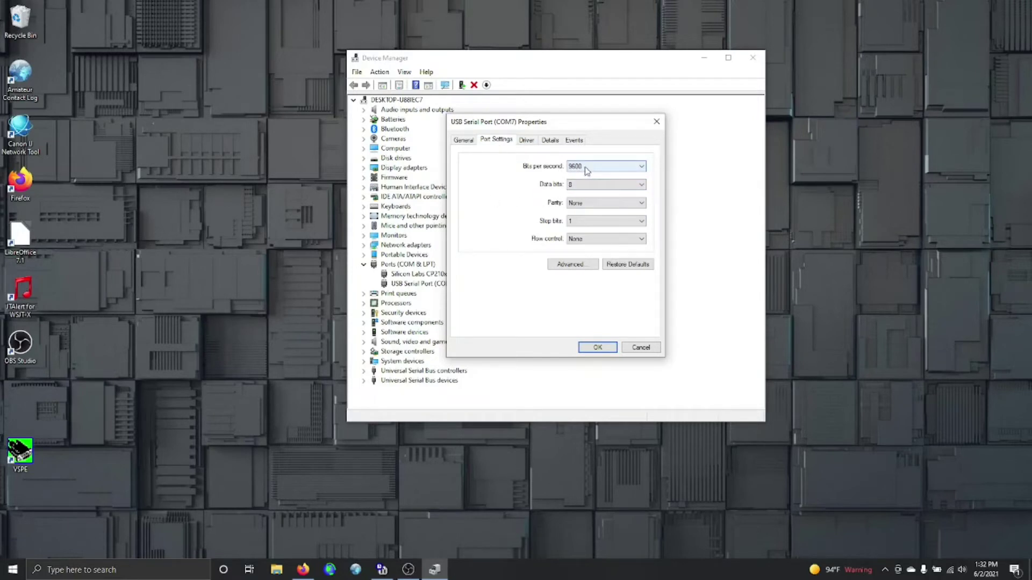
{"action": "left_click", "coordinate": [641, 170]}
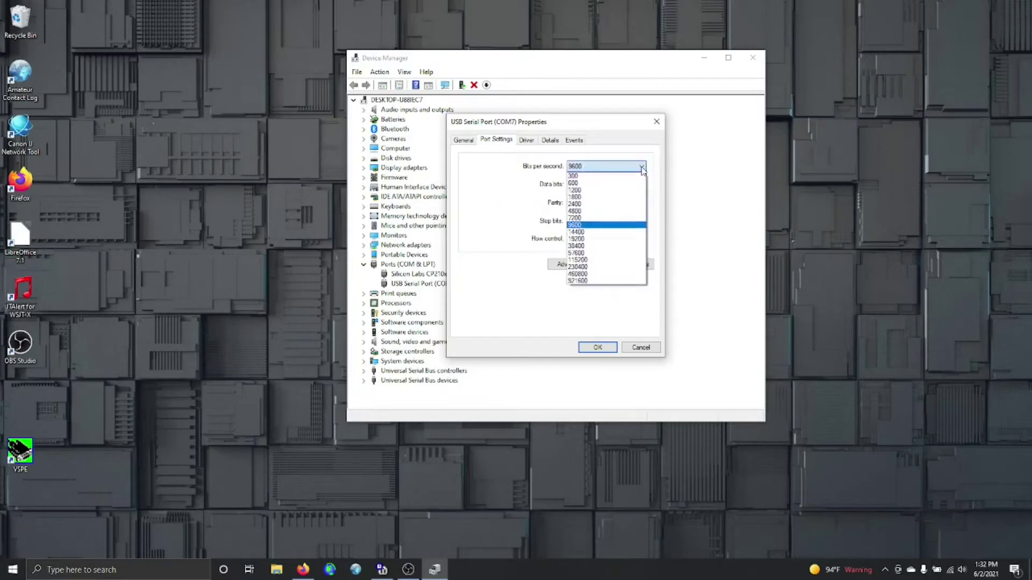
{"action": "left_click", "coordinate": [633, 239]}
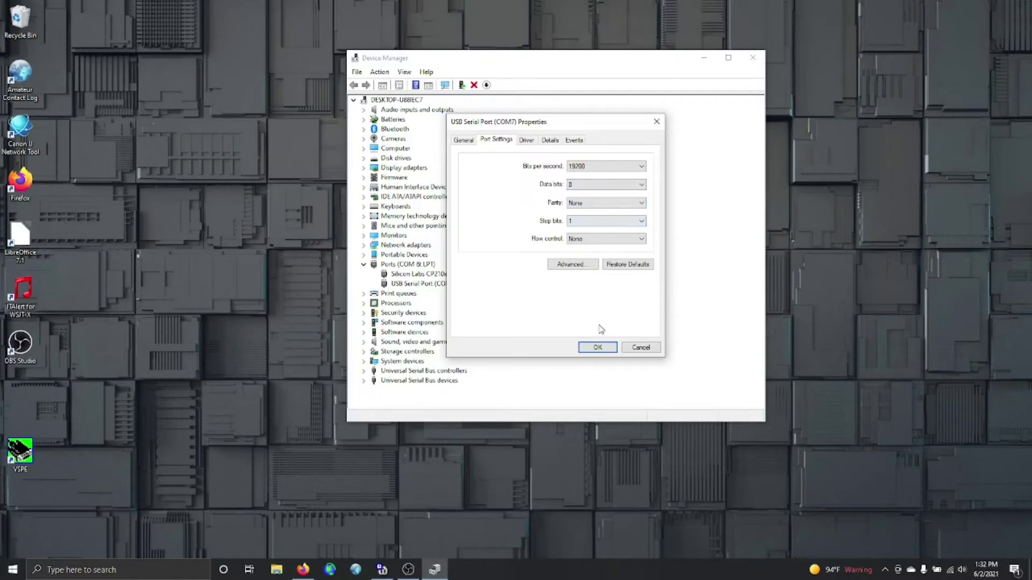
{"action": "left_click", "coordinate": [598, 348]}
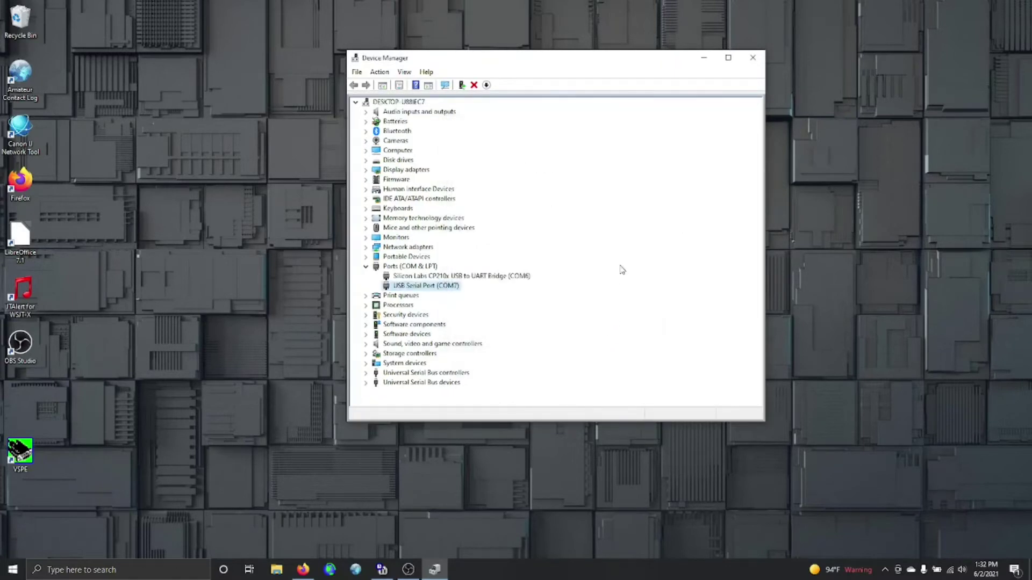
{"action": "left_click", "coordinate": [703, 59]}
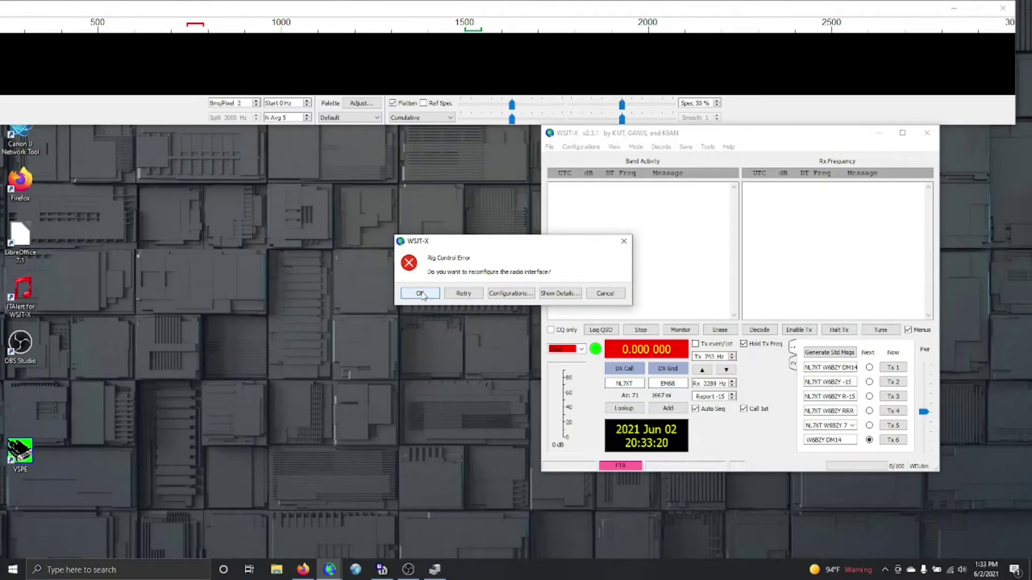
- Choose to reconfigure the radio interface in WSJT-X and set the rig to Icom IC-7200
{"action": "left_click", "coordinate": [421, 294]}
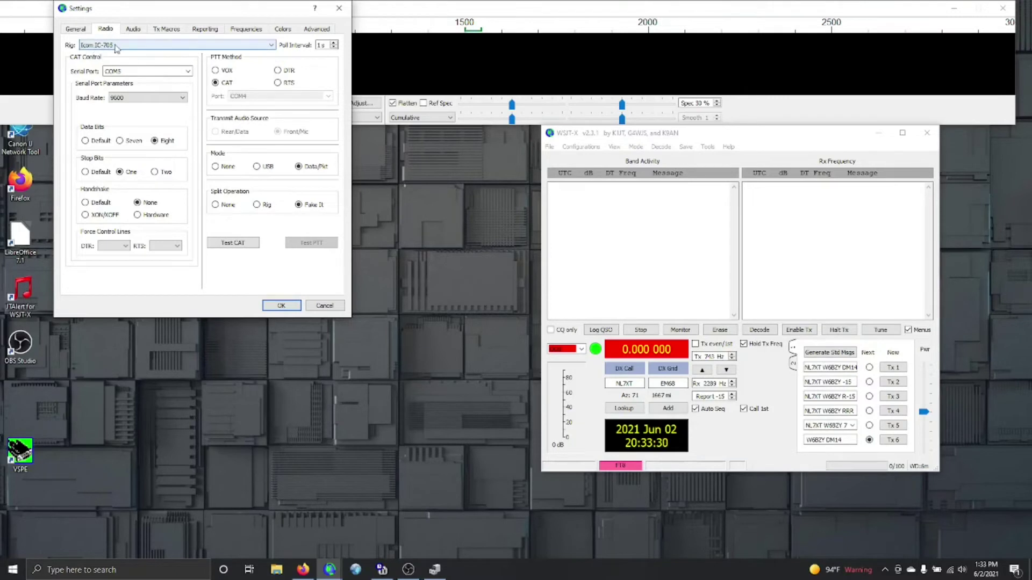
{"action": "left_click", "coordinate": [271, 46]}
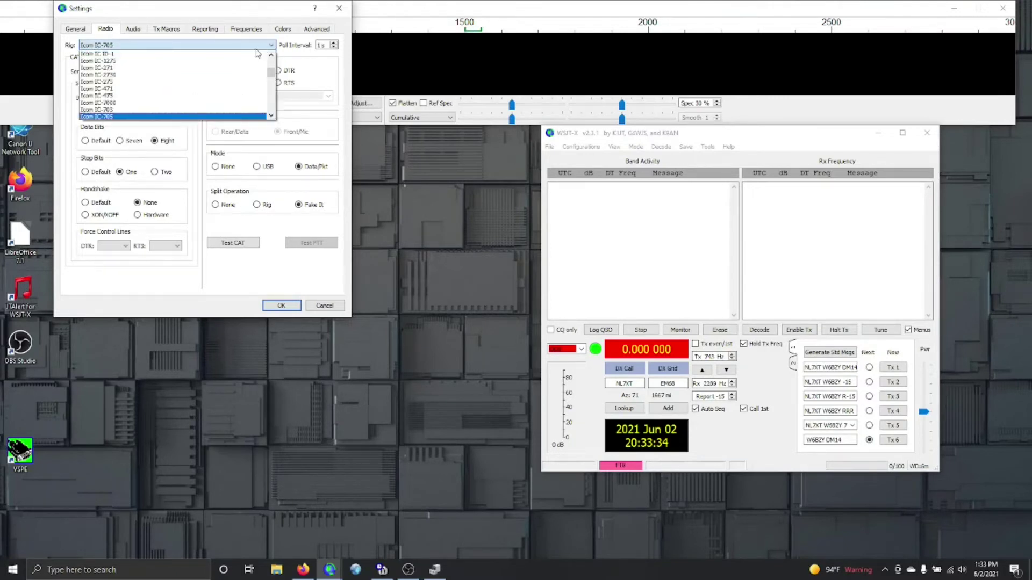
{"action": "scroll", "coordinate": [242, 72], "scroll_direction": "up", "scroll_amount": 2}
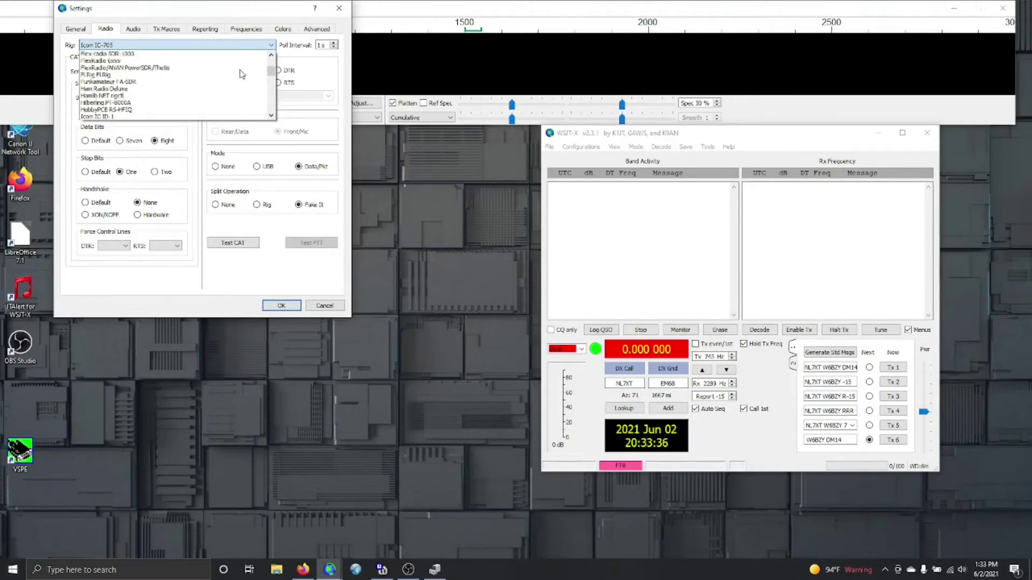
{"action": "scroll", "coordinate": [239, 71], "scroll_direction": "down", "scroll_amount": 2}
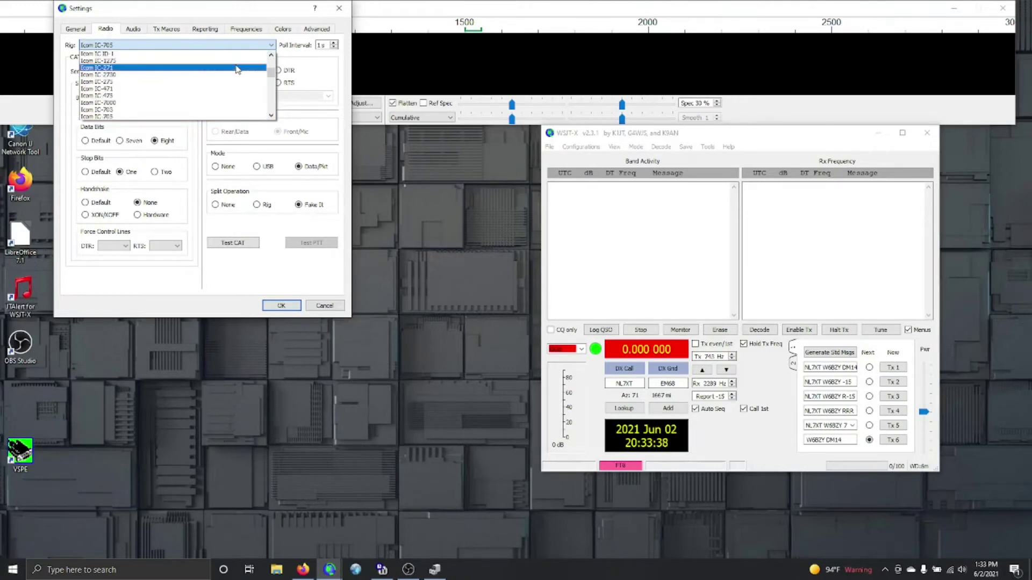
{"action": "scroll", "coordinate": [236, 71], "scroll_direction": "down", "scroll_amount": 2}
{"action": "left_click", "coordinate": [192, 103]}
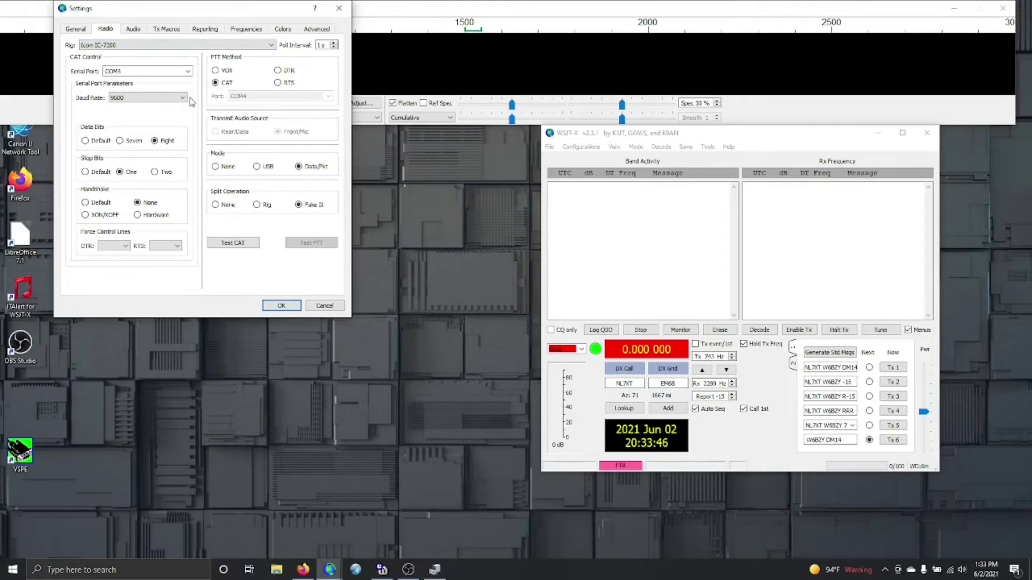
- Set the CAT control baud rate to 19200 and the serial port to COM7
{"action": "left_click", "coordinate": [183, 100]}
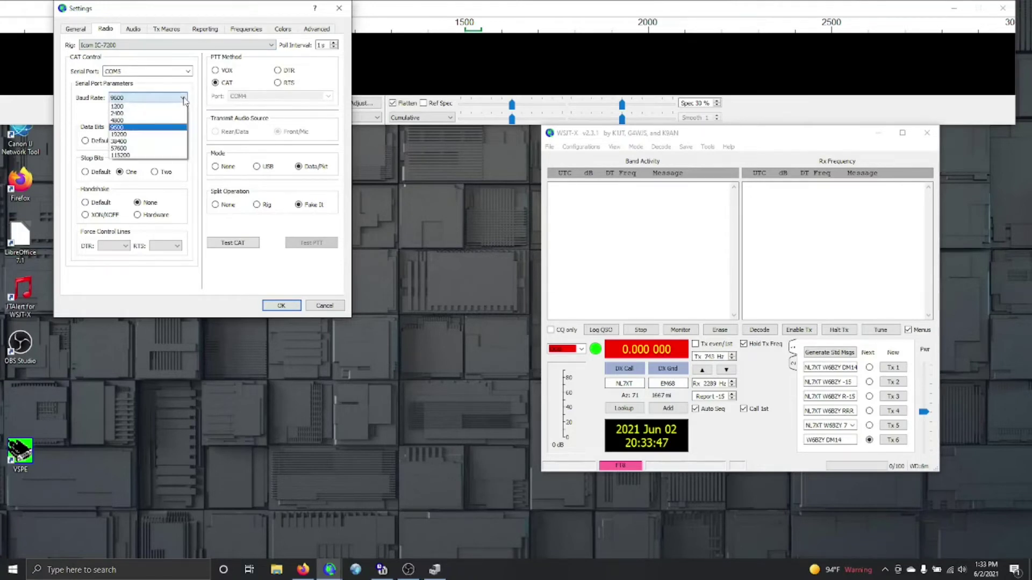
{"action": "left_click", "coordinate": [178, 135]}
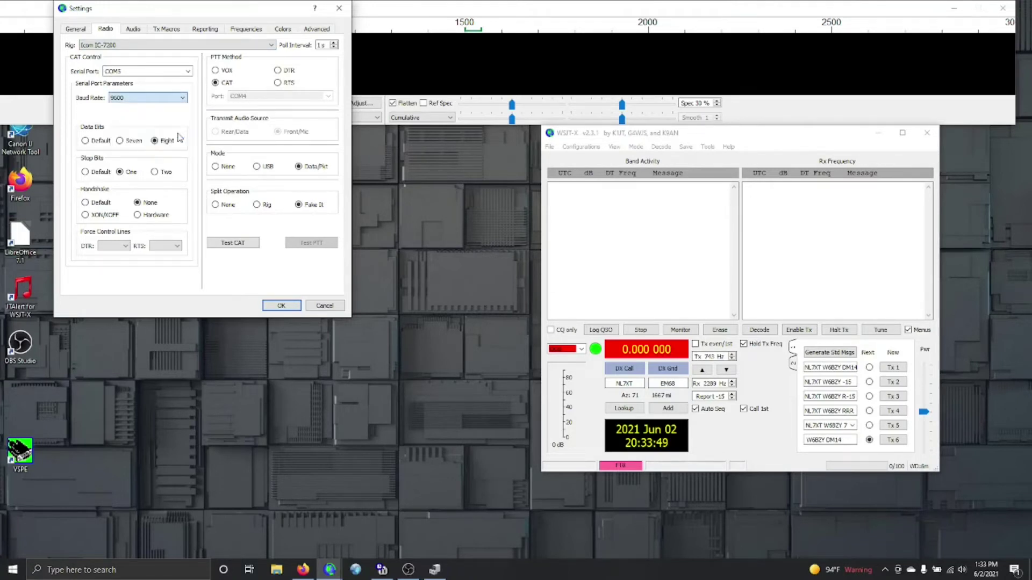
{"action": "left_click", "coordinate": [188, 72]}
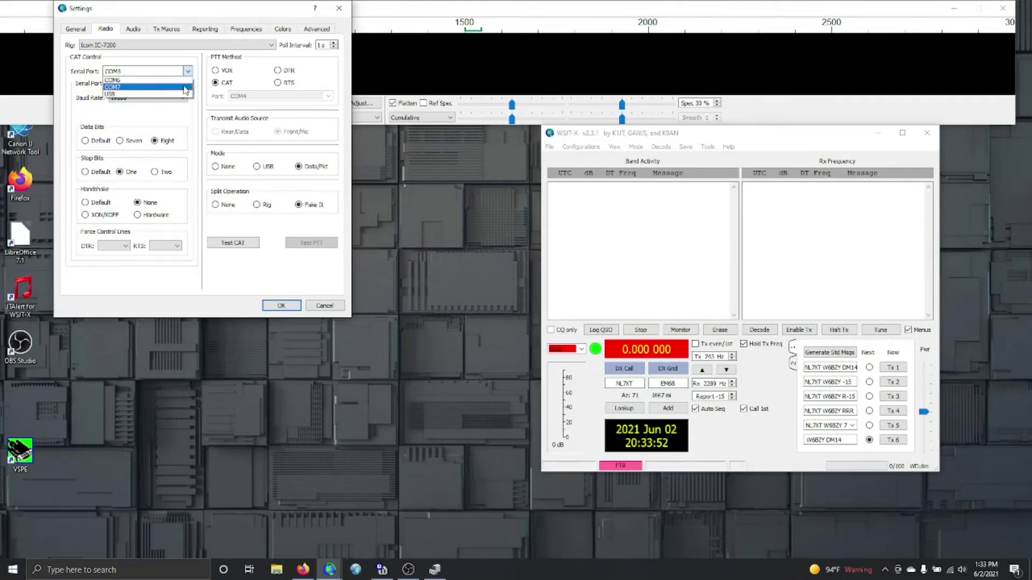
{"action": "left_click", "coordinate": [186, 88]}
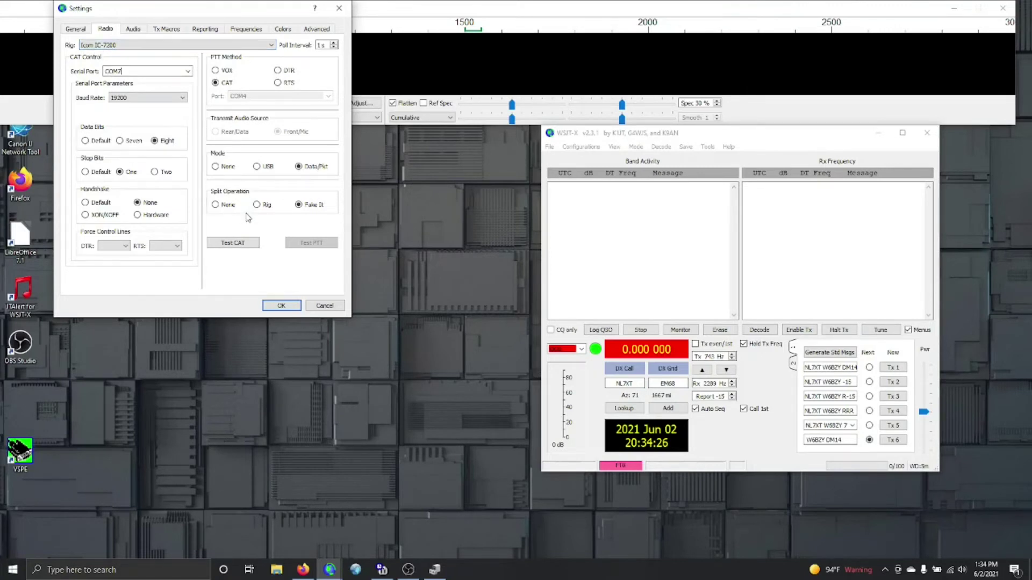
- Test the CAT connection to the radio and toggle the PTT test on and off
{"action": "left_click", "coordinate": [235, 244]}
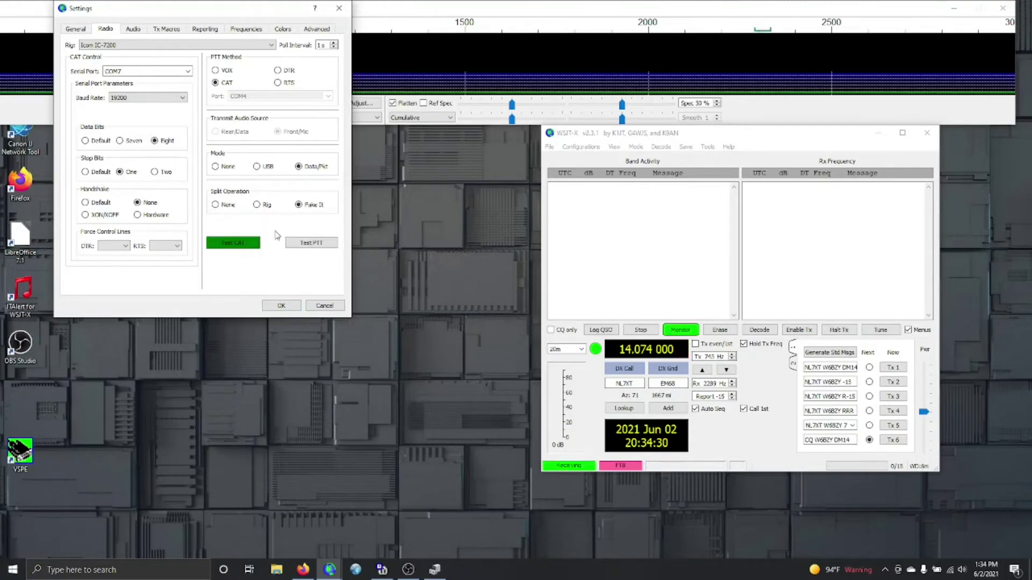
{"action": "left_click", "coordinate": [307, 245]}
{"action": "left_click", "coordinate": [306, 245]}
{"action": "left_click", "coordinate": [248, 247]}
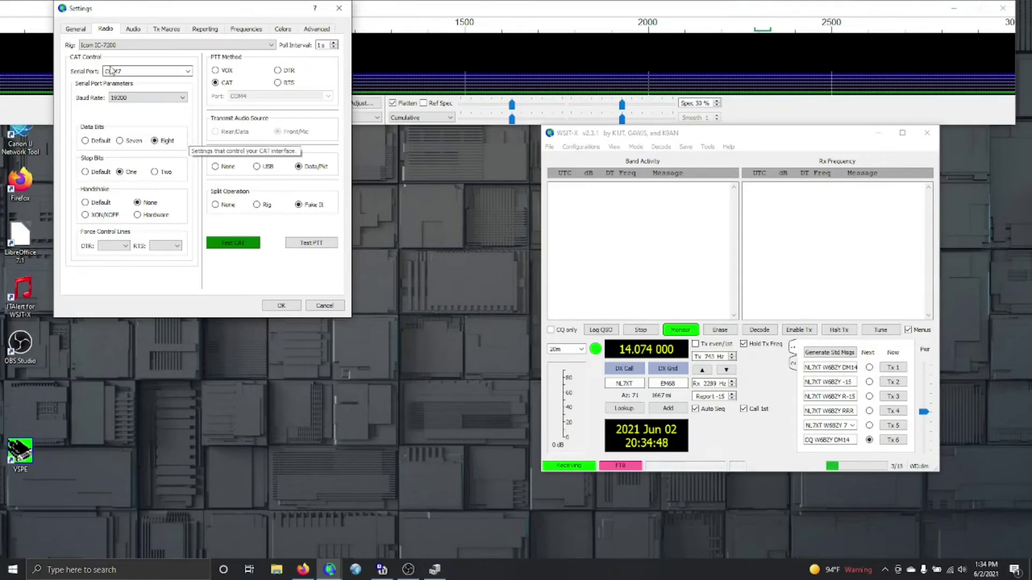
- Set the soundcard input to Microphone (4- USB Audio CODEC) and the output to Speakers (4- USB Audio CODEC)
{"action": "left_click", "coordinate": [134, 30]}
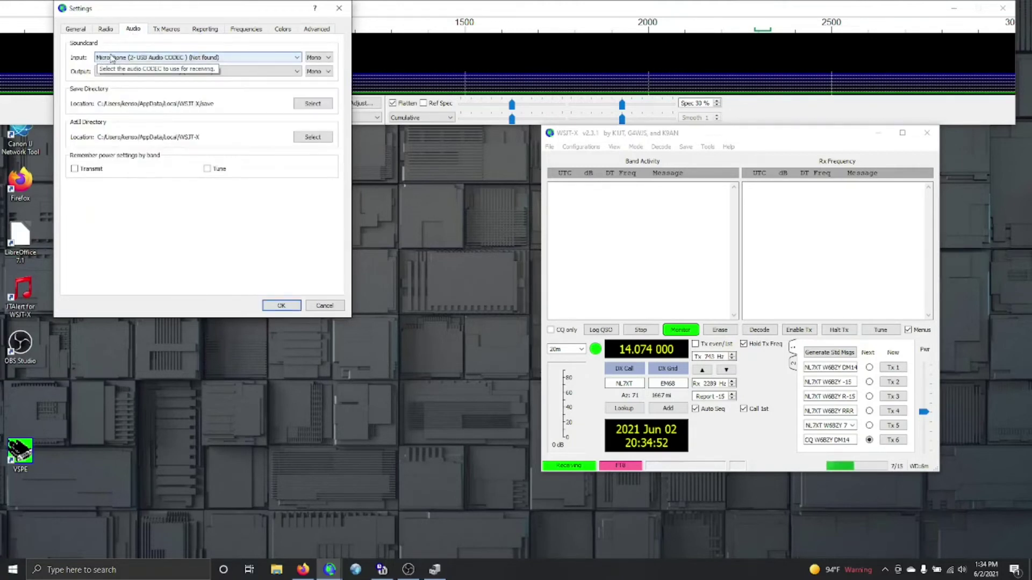
{"action": "left_click", "coordinate": [296, 58]}
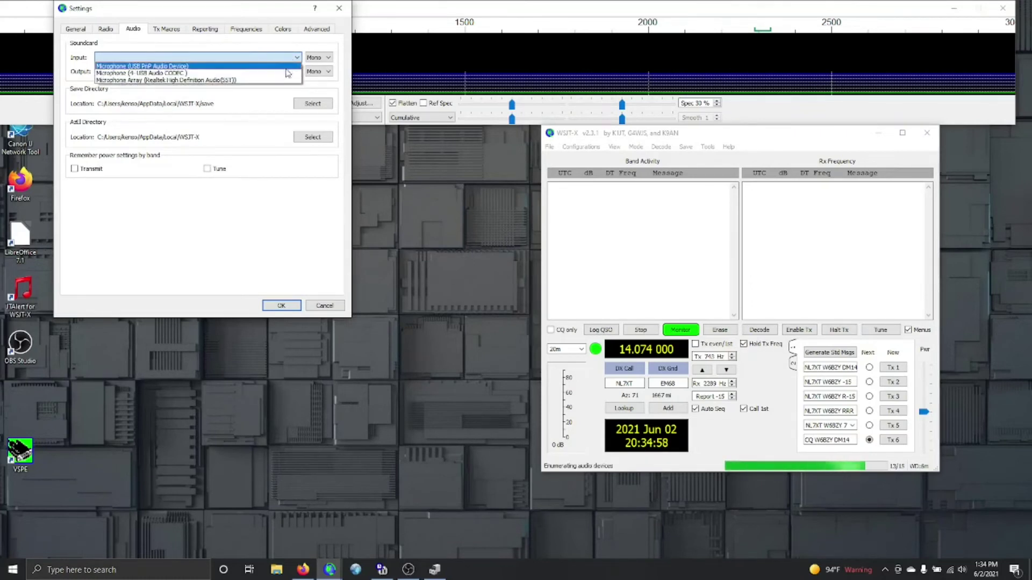
{"action": "left_click", "coordinate": [285, 75]}
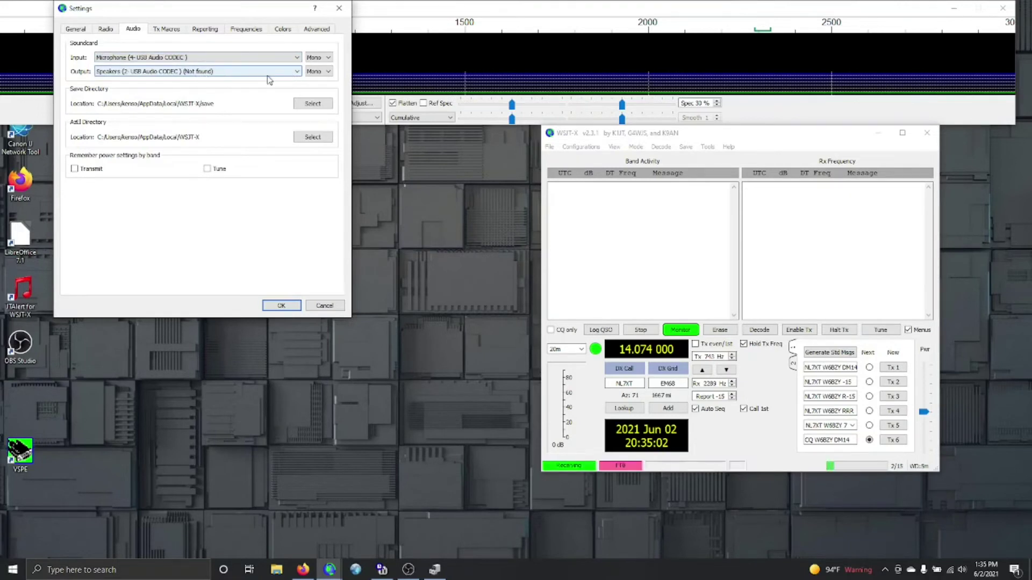
{"action": "left_click", "coordinate": [297, 74]}
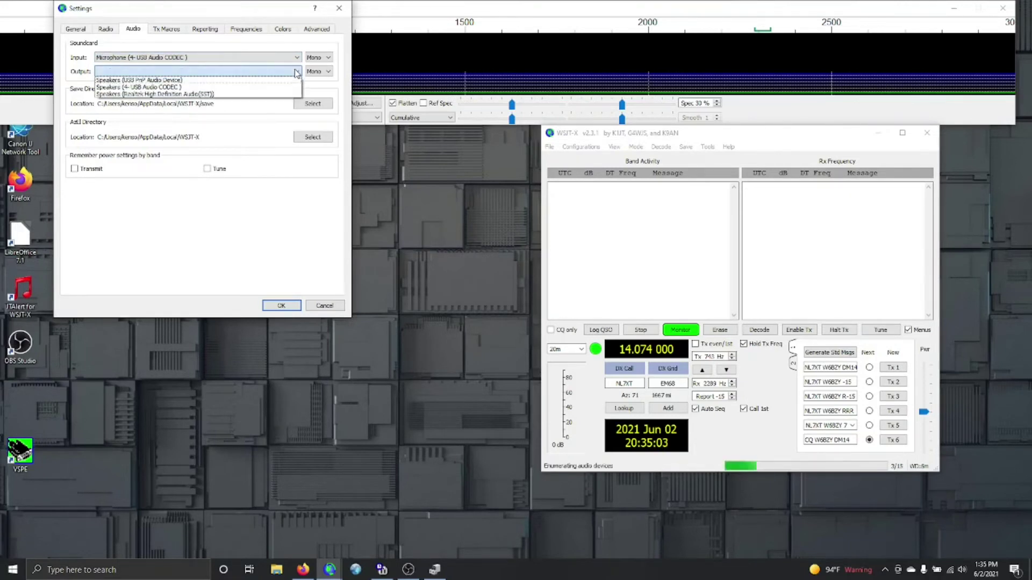
{"action": "left_click", "coordinate": [268, 88]}
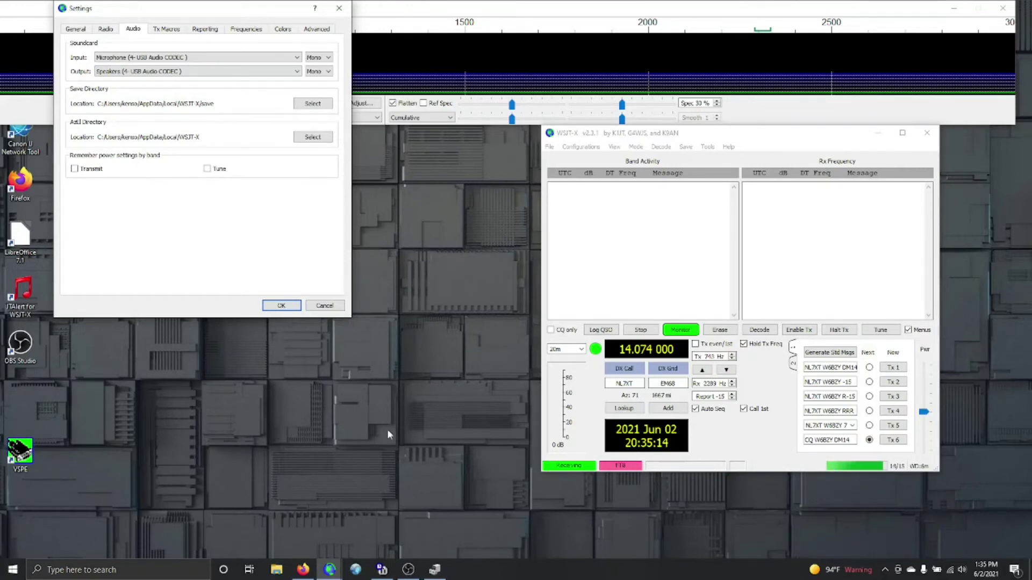
- Check the device list in Device Manager and minimize it again
{"action": "left_click", "coordinate": [436, 573]}
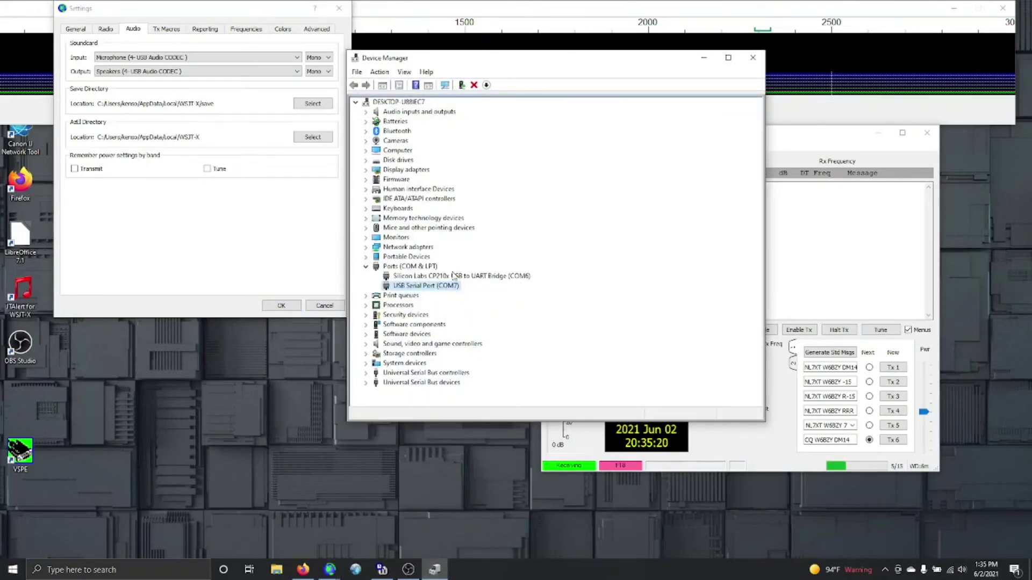
{"action": "left_click", "coordinate": [704, 58]}
- Move the Settings window clear of the screen's upper edge, review the General and Radio settings, and accept the configuration
{"action": "left_click_drag", "start_coordinate": [322, 8], "coordinate": [451, 155]}
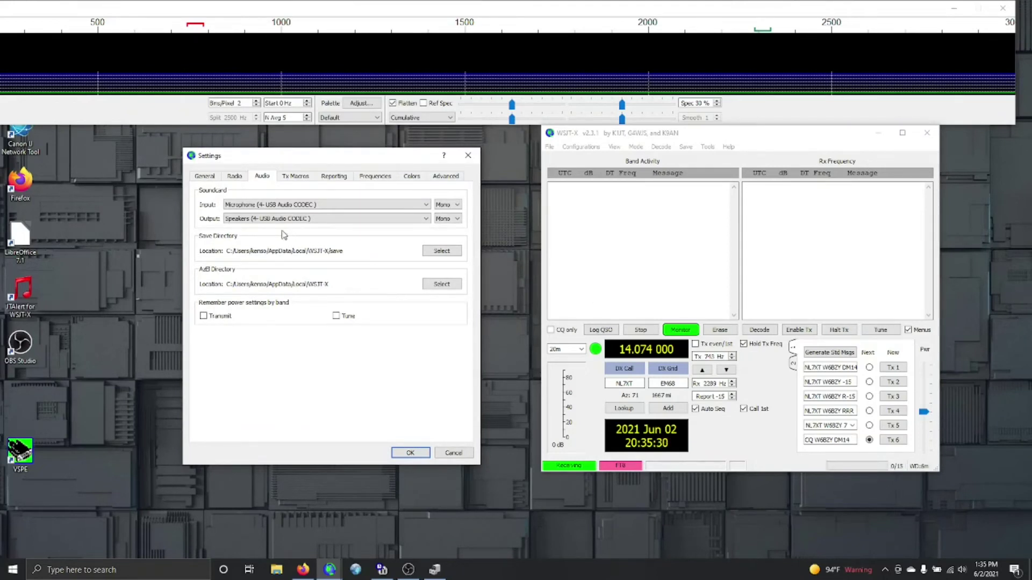
{"action": "left_click", "coordinate": [206, 177]}
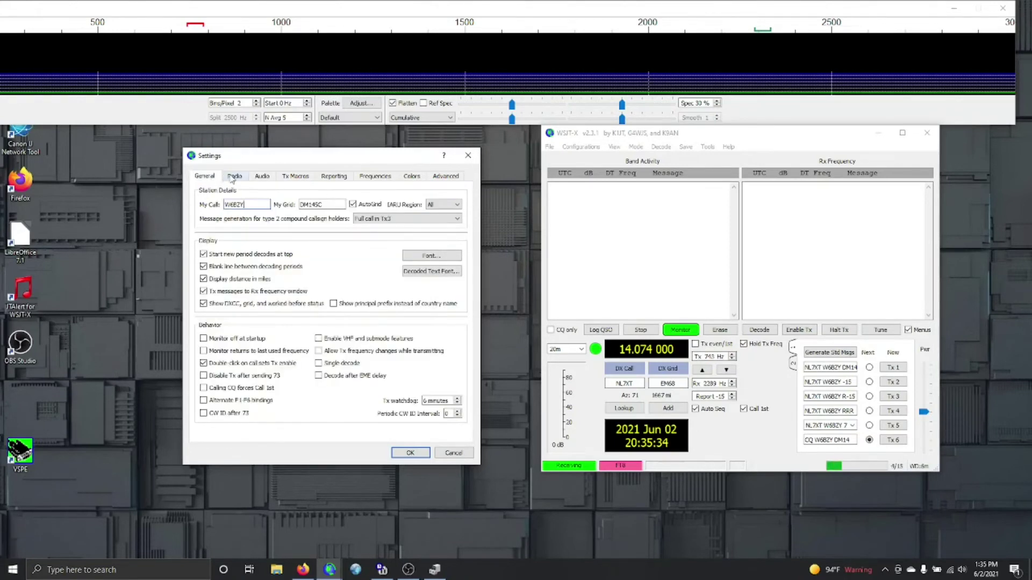
{"action": "left_click", "coordinate": [232, 179]}
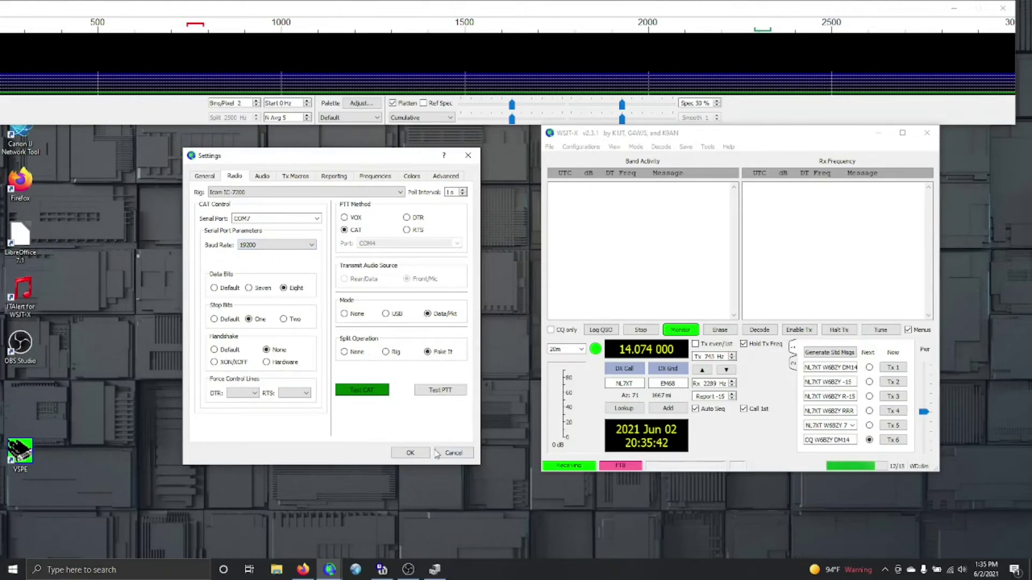
{"action": "left_click", "coordinate": [412, 453]}
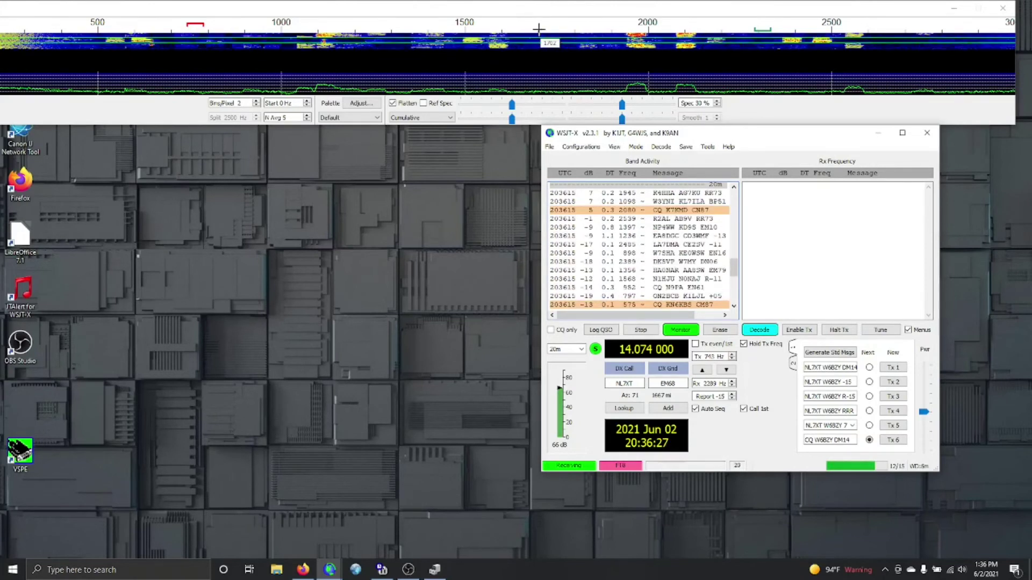
- Set both transmit and receive audio frequencies to 1708 Hz and start calling CQ with the Tx 1 message disabled
{"action": "double_click", "coordinate": [541, 32], "text": "ctrl"}
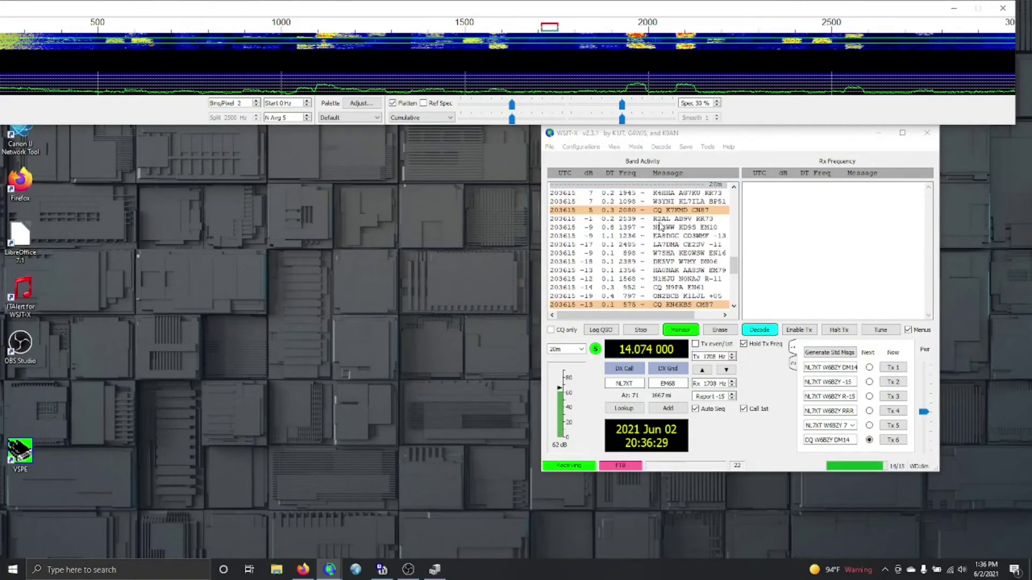
{"action": "left_click", "coordinate": [893, 367]}
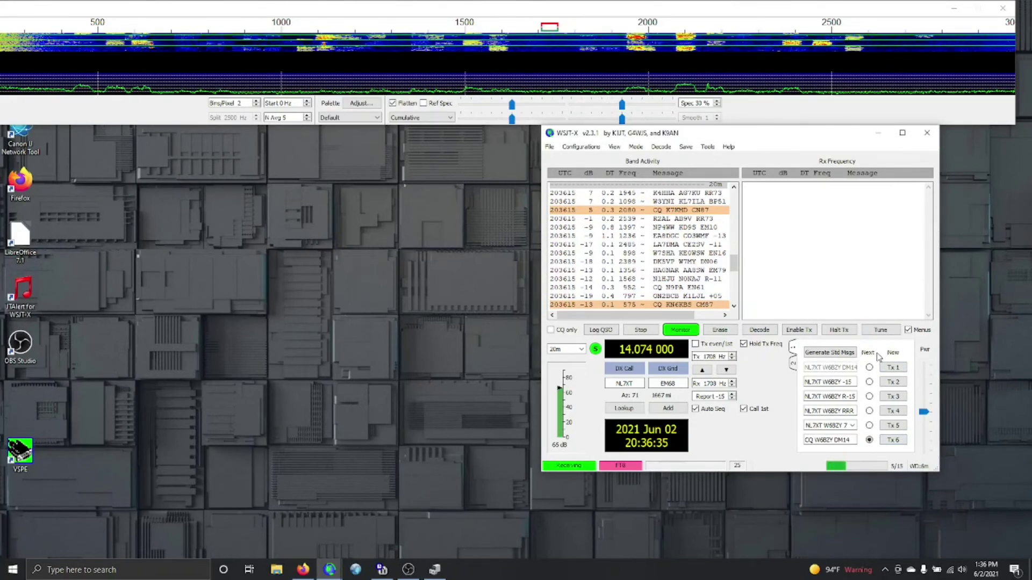
{"action": "left_click", "coordinate": [799, 332]}
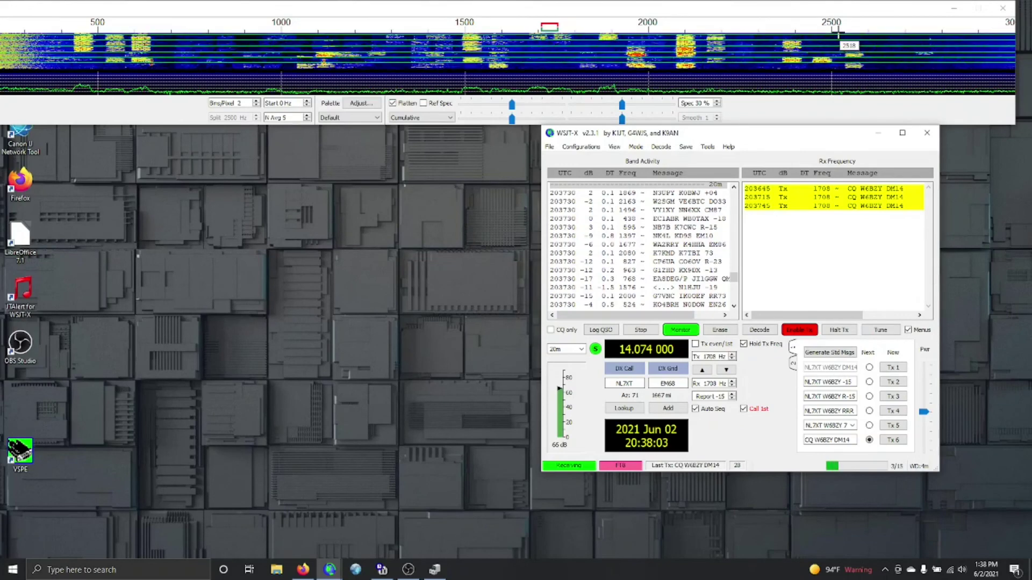
- Move both the transmit and receive audio frequencies to 2518 Hz
{"action": "left_click", "coordinate": [838, 35], "text": "ctrl"}
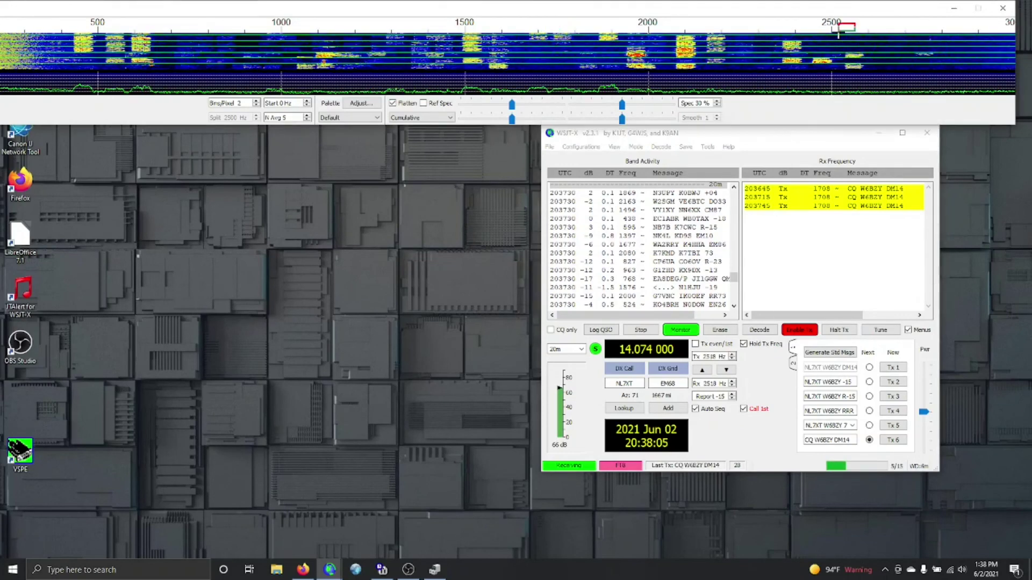